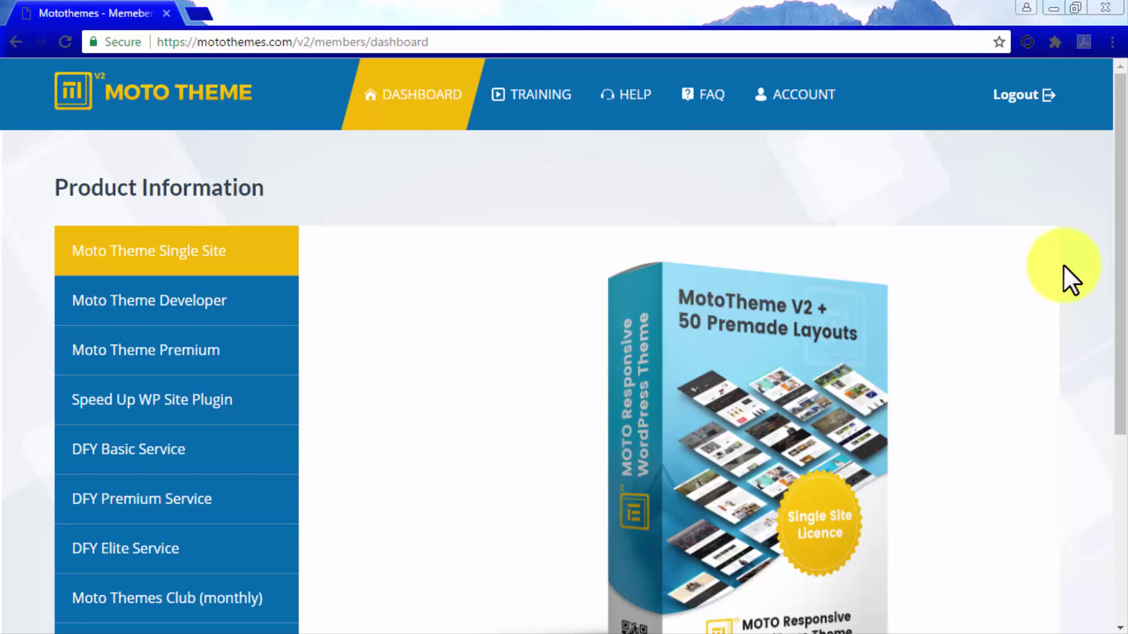
Download the Moto Theme Premium package and save the MOTO Themes Plus Demos zip
{"action": "left_click", "coordinate": [257, 356]}
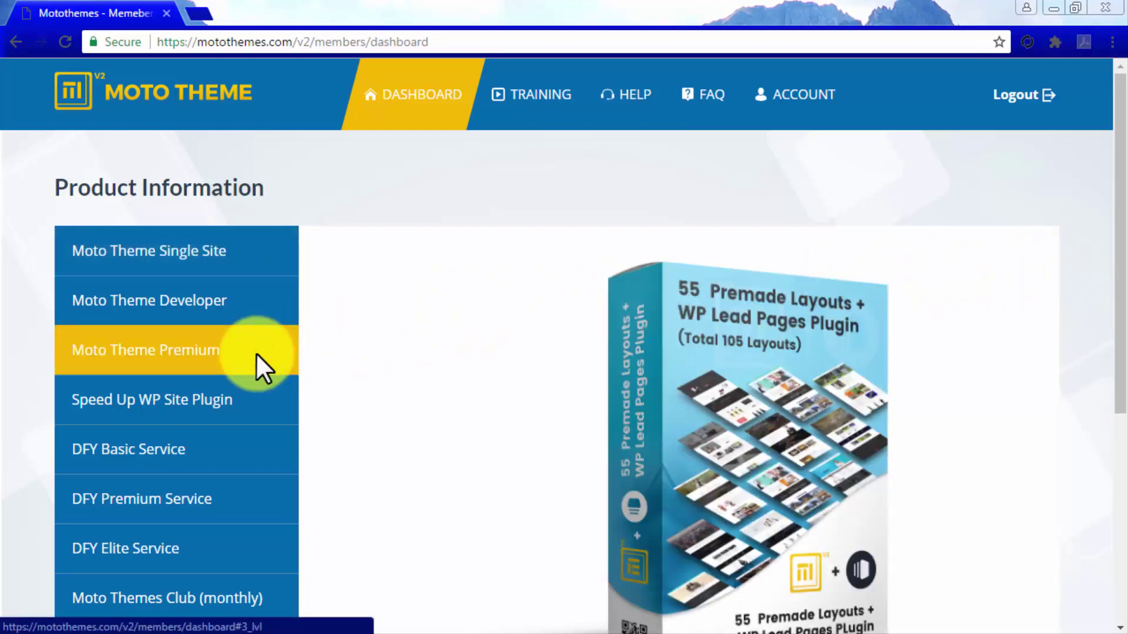
{"action": "scroll", "coordinate": [373, 372], "scroll_direction": "down", "scroll_amount": 3}
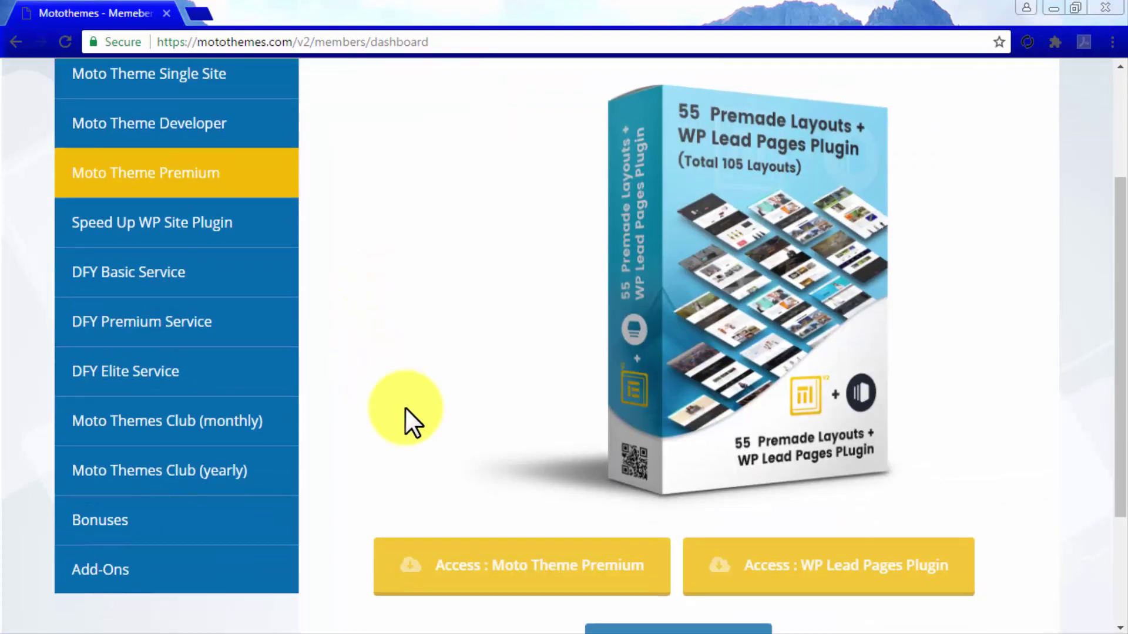
{"action": "left_click", "coordinate": [530, 576]}
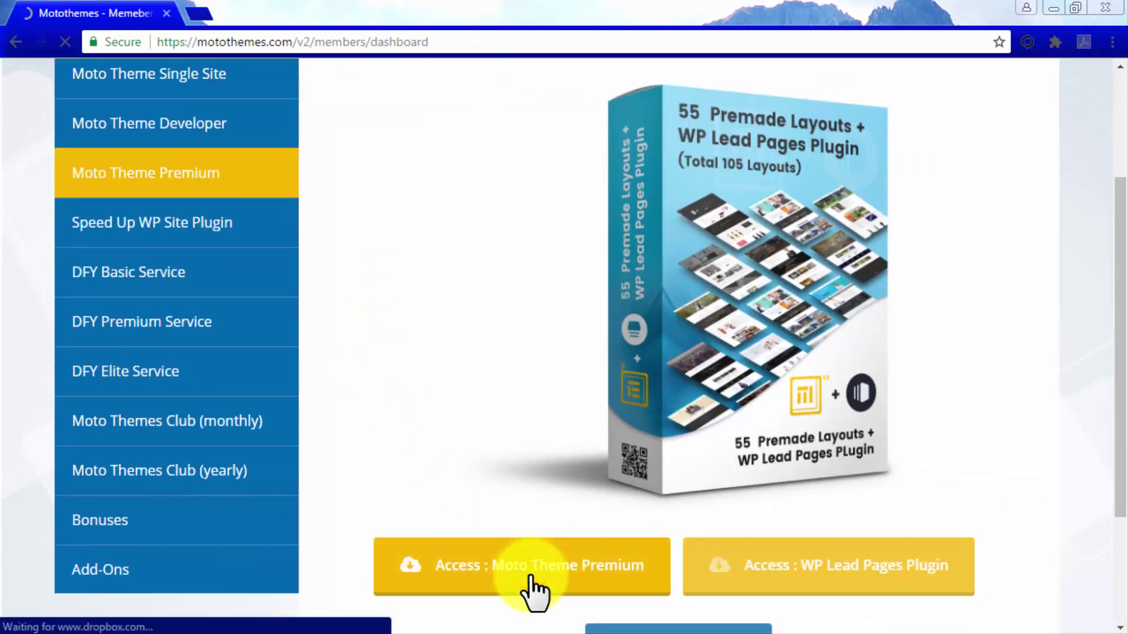
{"action": "left_click", "coordinate": [502, 500]}
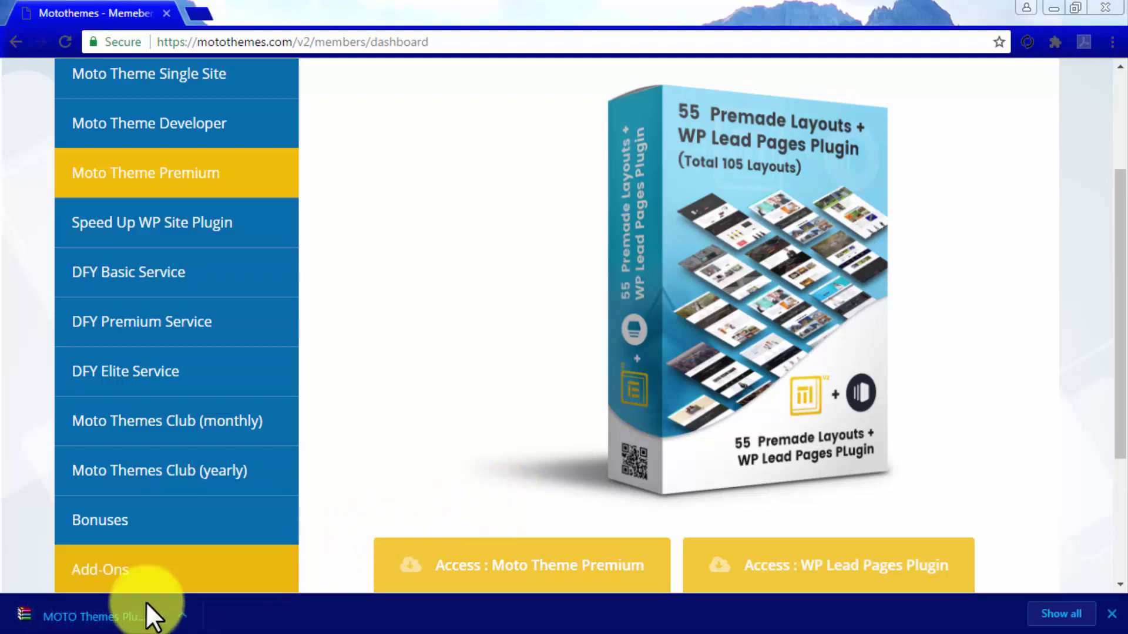
Extract the MOTO Themes Plus Demos archive with WinRAR into its suggested folder
{"action": "left_click", "coordinate": [139, 605]}
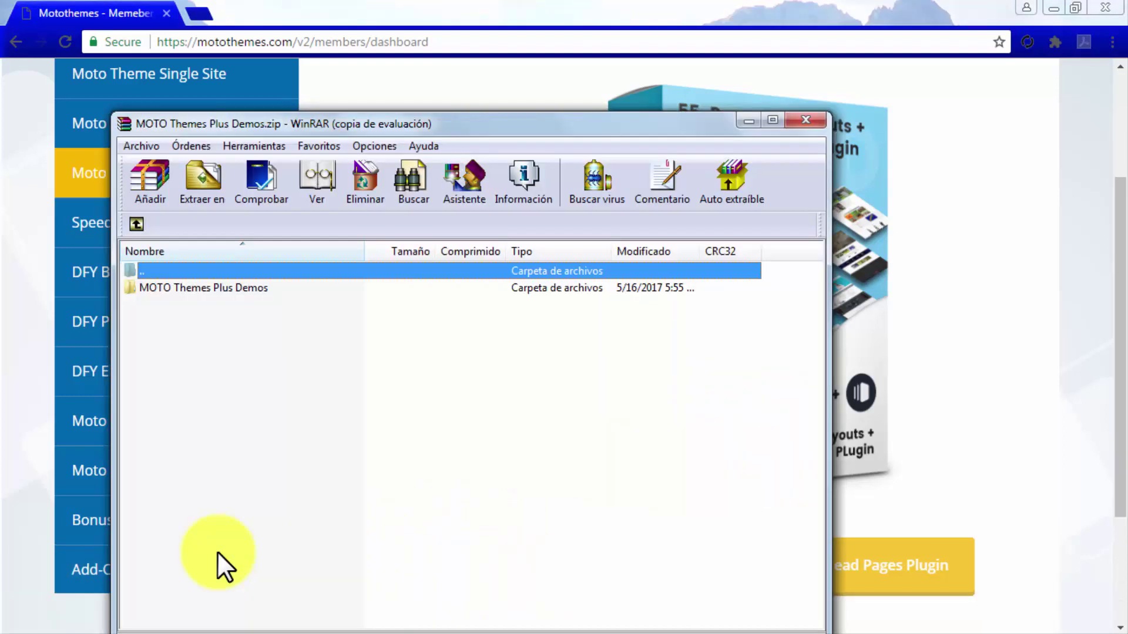
{"action": "left_click", "coordinate": [485, 183]}
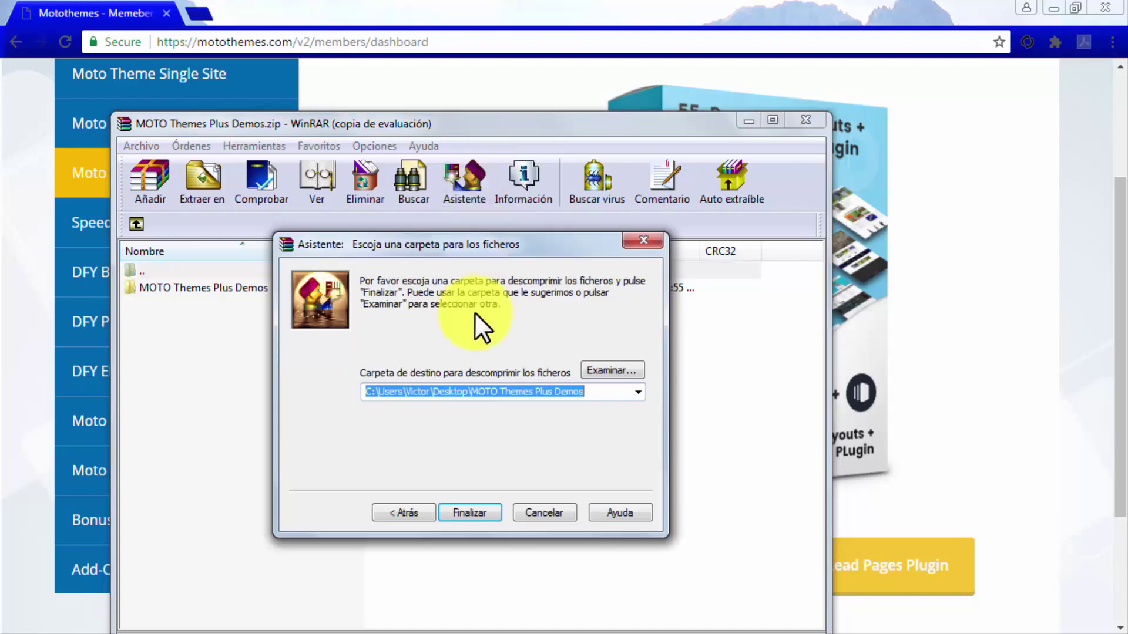
{"action": "left_click", "coordinate": [454, 511]}
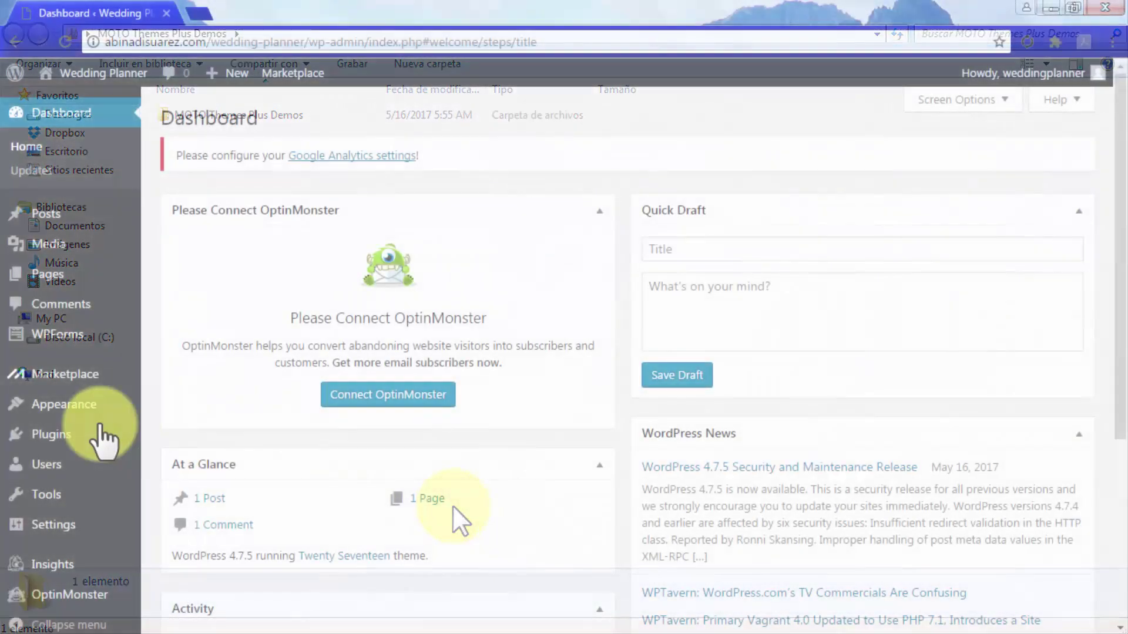
Go to Appearance > Themes to list the three installed themes
{"action": "mouse_move", "coordinate": [67, 411]}
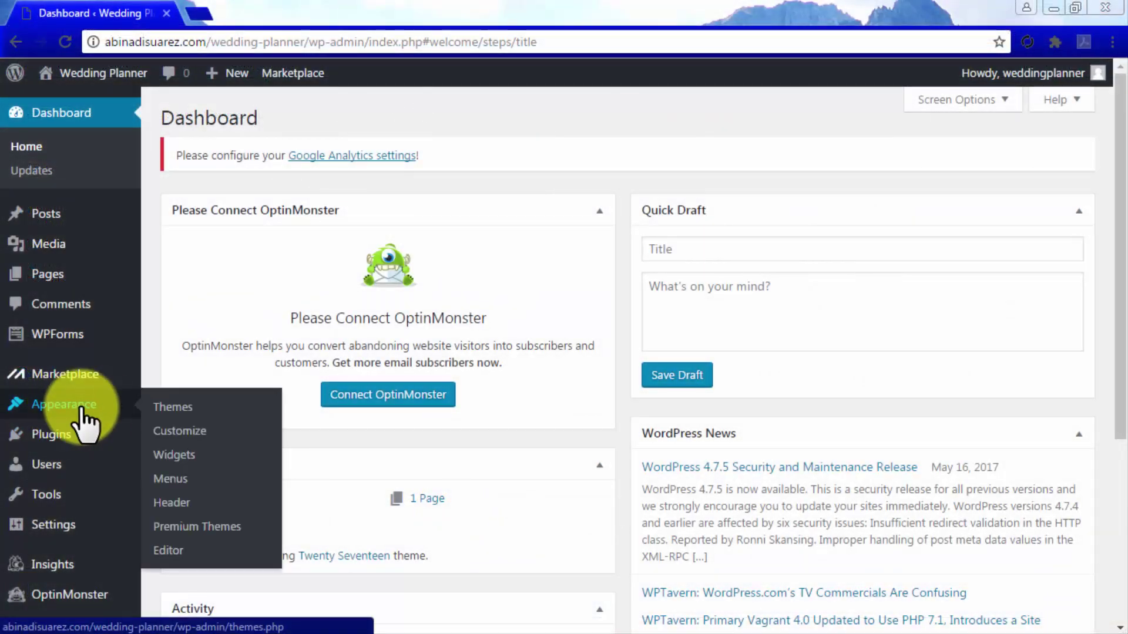
{"action": "left_click", "coordinate": [177, 408]}
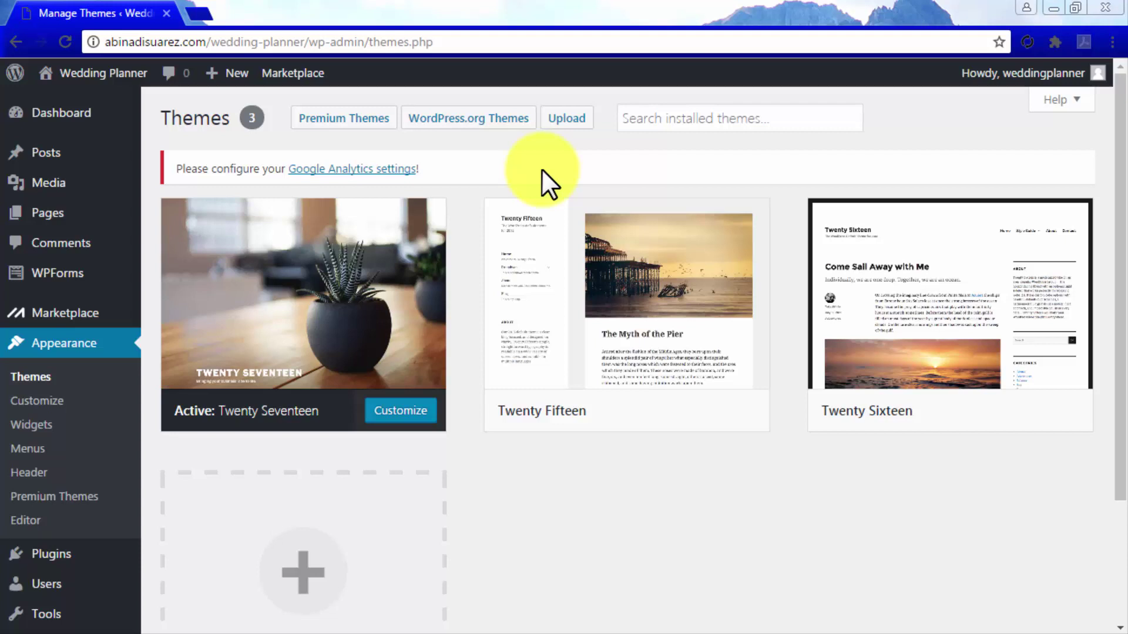
Choose moto.zip from the nested MOTO Themes Plus Demos folder in the theme upload form
{"action": "left_click", "coordinate": [564, 121]}
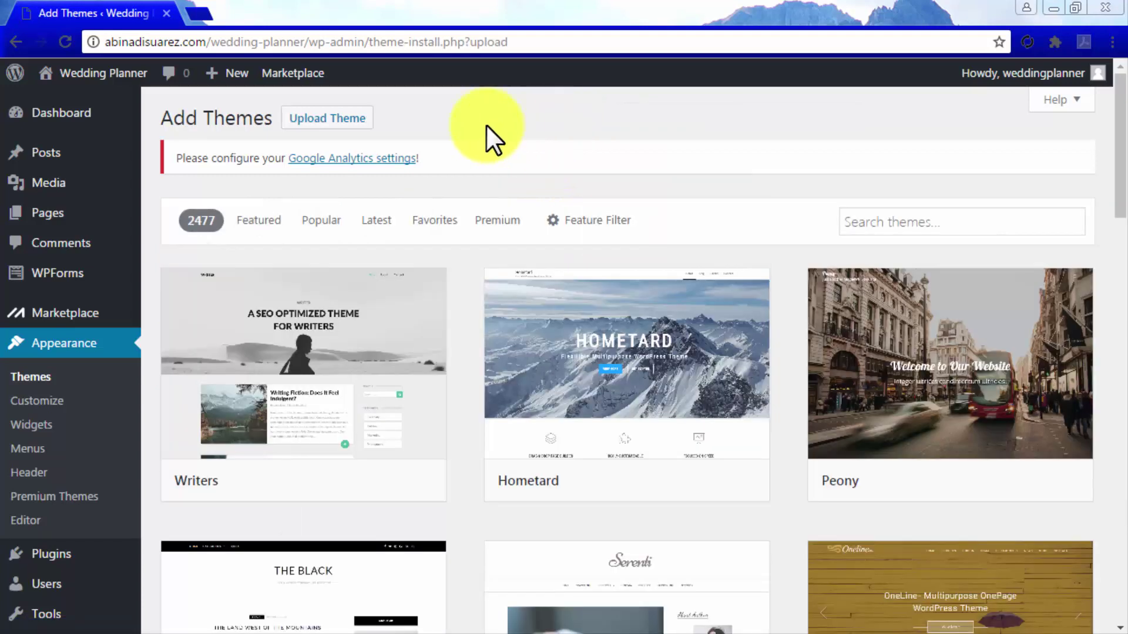
{"action": "left_click", "coordinate": [347, 124]}
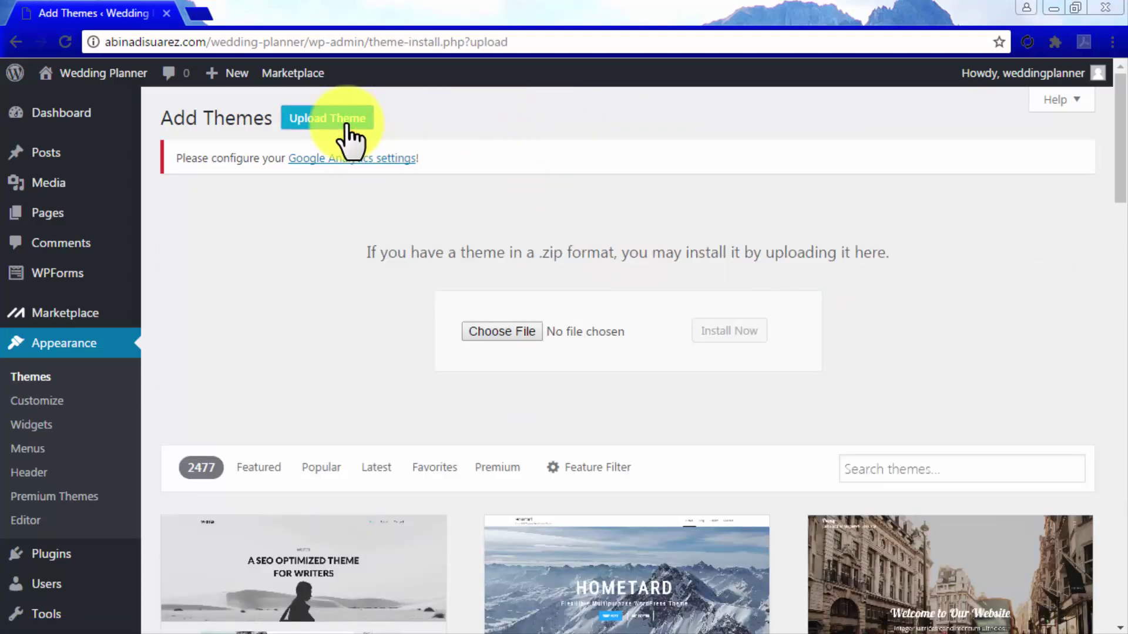
{"action": "left_click", "coordinate": [484, 339]}
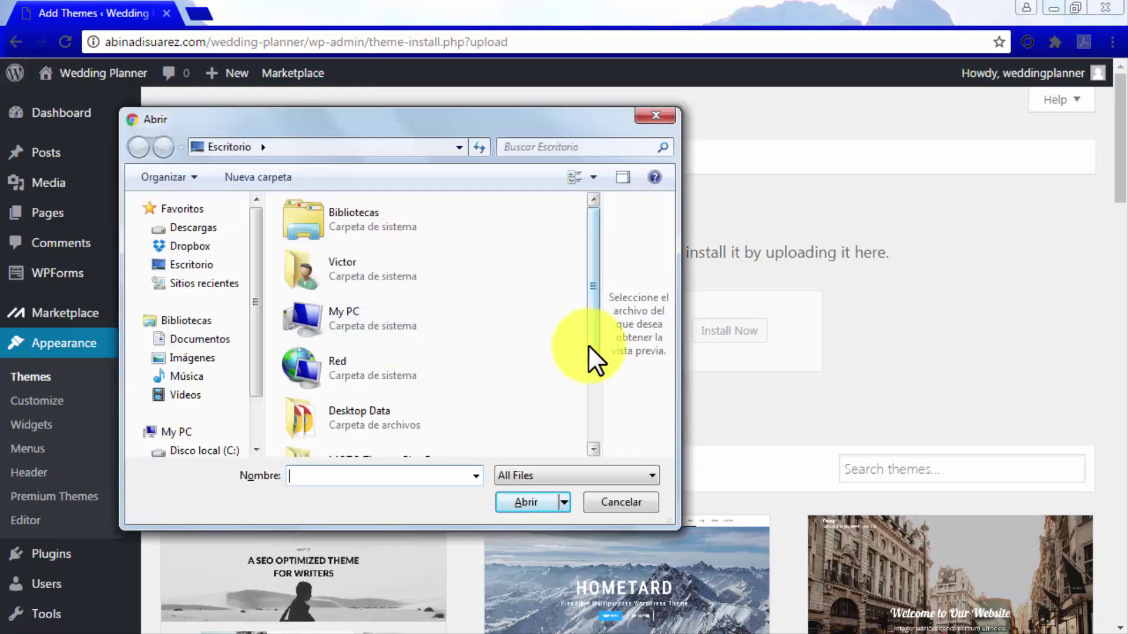
{"action": "left_click_drag", "start_coordinate": [588, 344], "coordinate": [591, 376]}
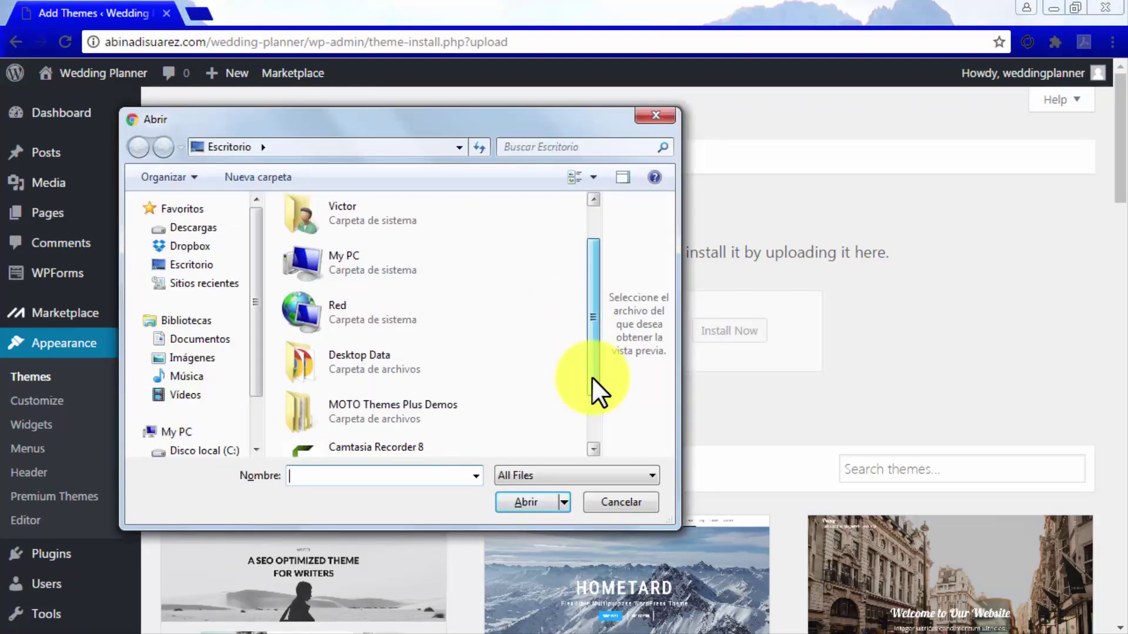
{"action": "double_click", "coordinate": [399, 401]}
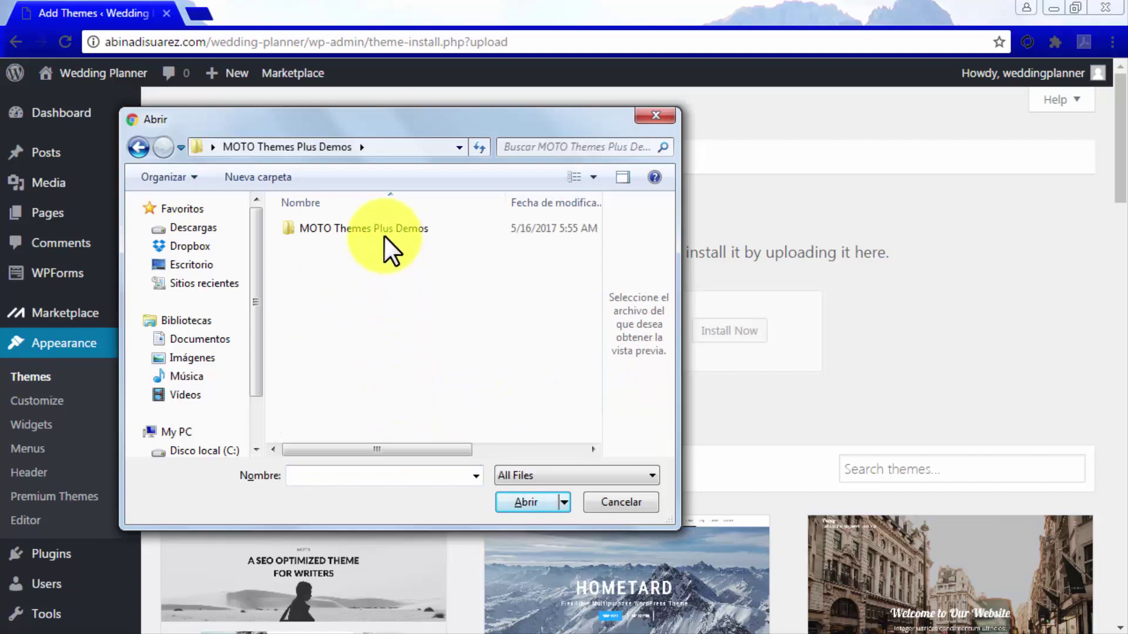
{"action": "left_click", "coordinate": [382, 232]}
{"action": "double_click", "coordinate": [382, 231]}
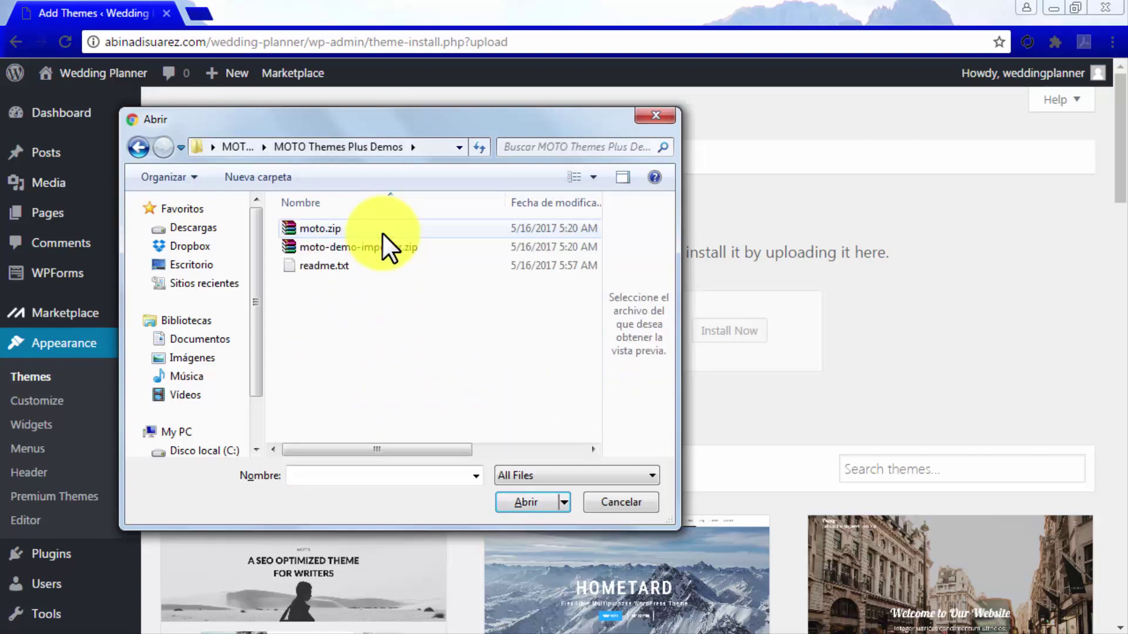
{"action": "left_click", "coordinate": [382, 231]}
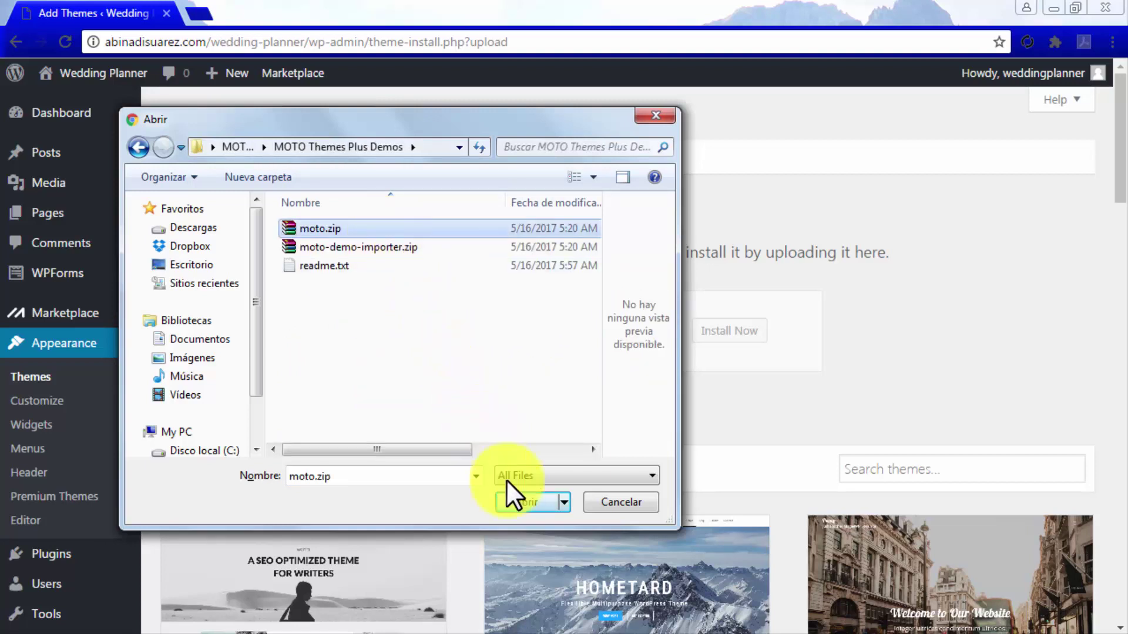
{"action": "left_click", "coordinate": [517, 501]}
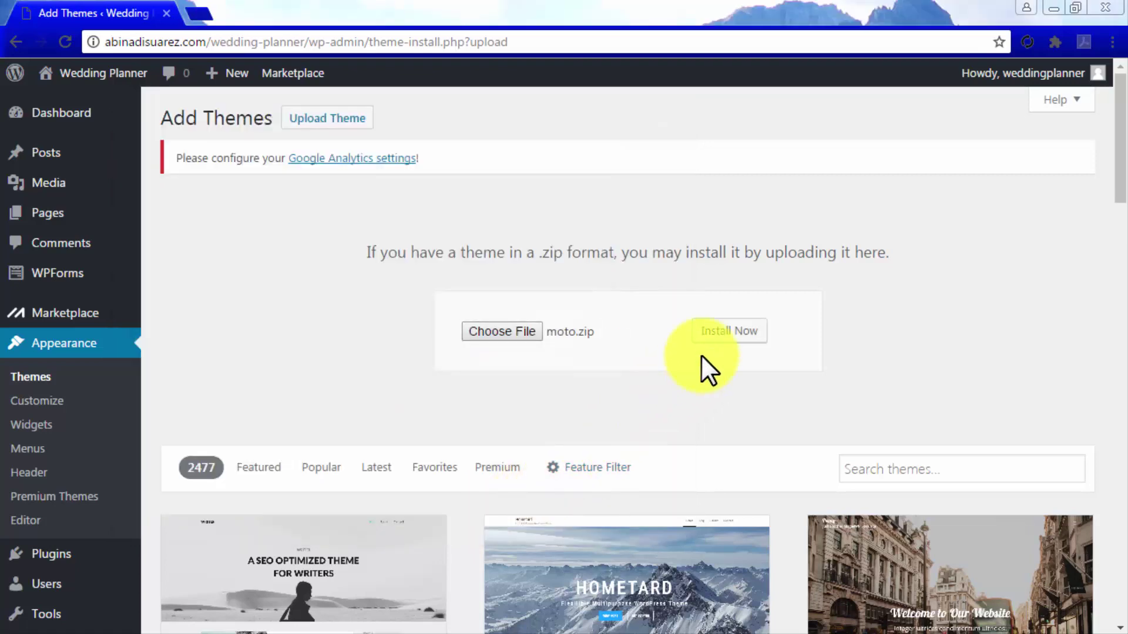
Install the uploaded moto.zip theme and activate MOTO Theme V2
{"action": "left_click", "coordinate": [722, 336]}
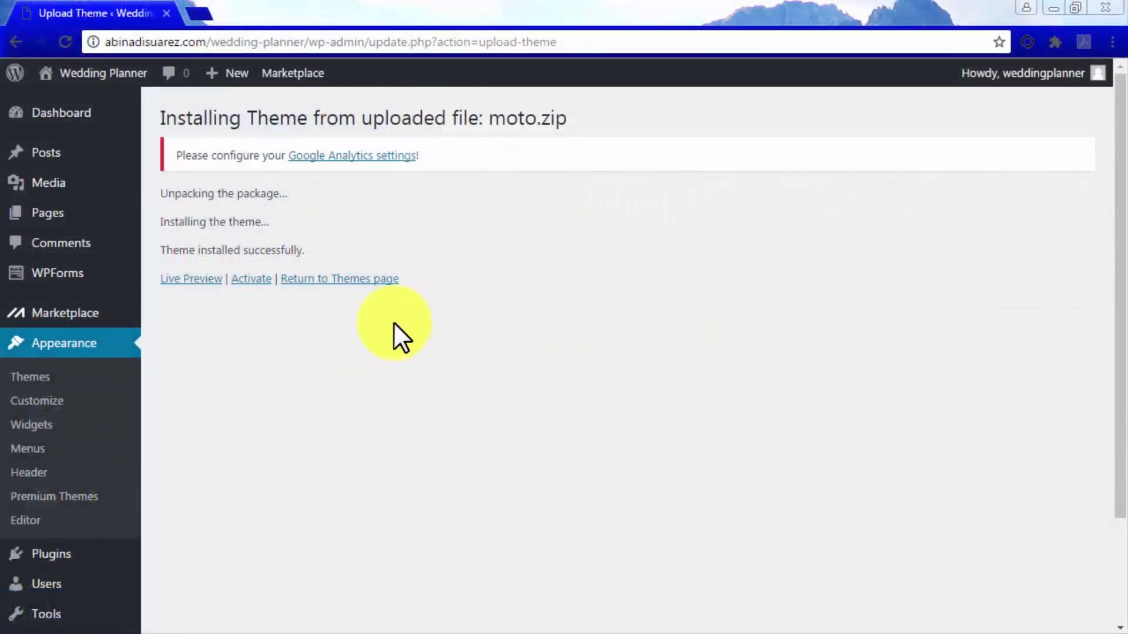
{"action": "left_click", "coordinate": [256, 279]}
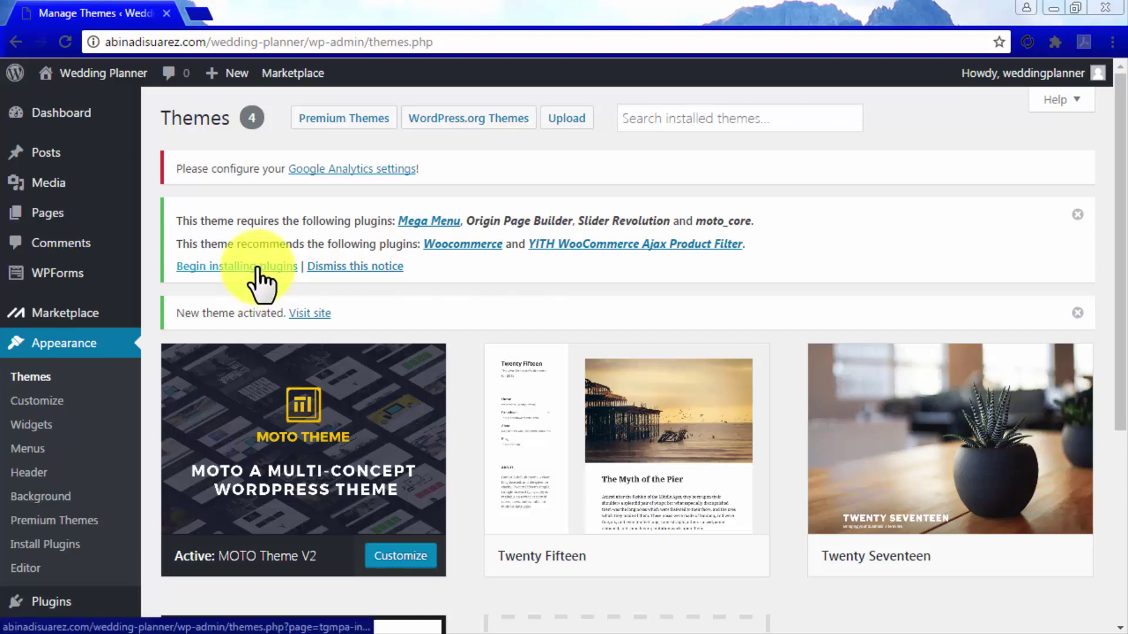
Bulk-install all six required and recommended MOTO plugins from the plugin installer
{"action": "left_click", "coordinate": [257, 268]}
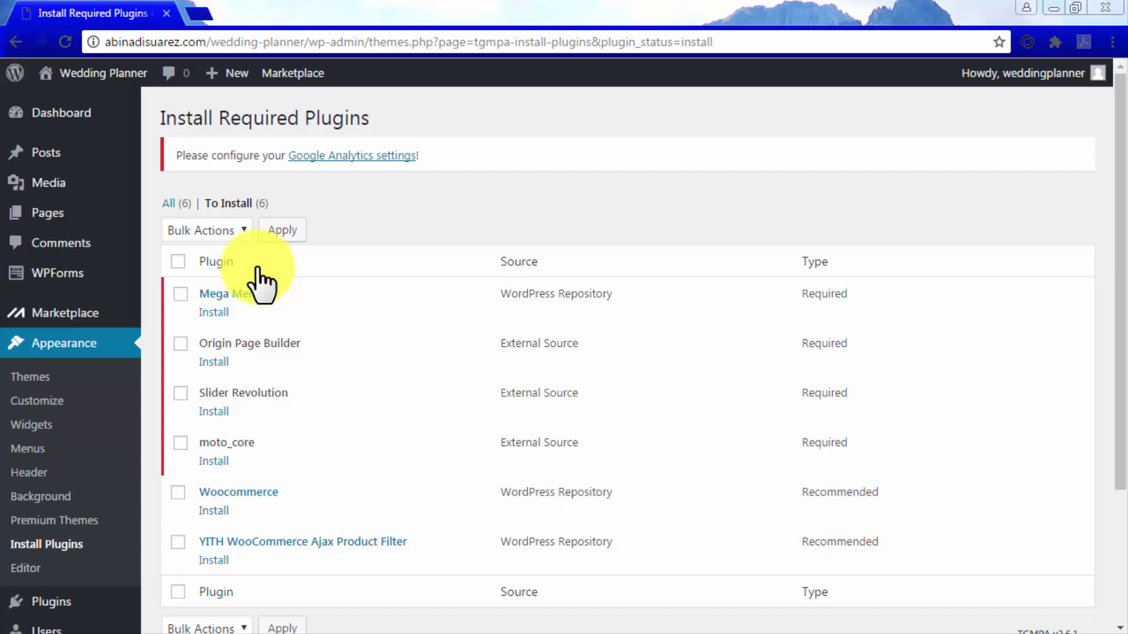
{"action": "left_click", "coordinate": [179, 262]}
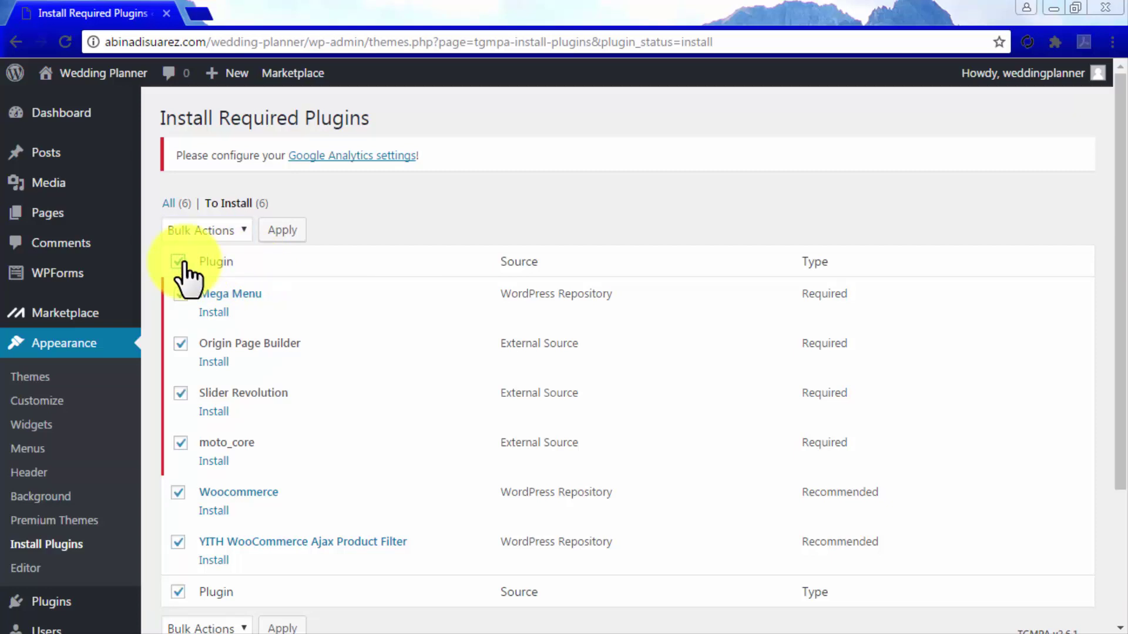
{"action": "left_click", "coordinate": [230, 232]}
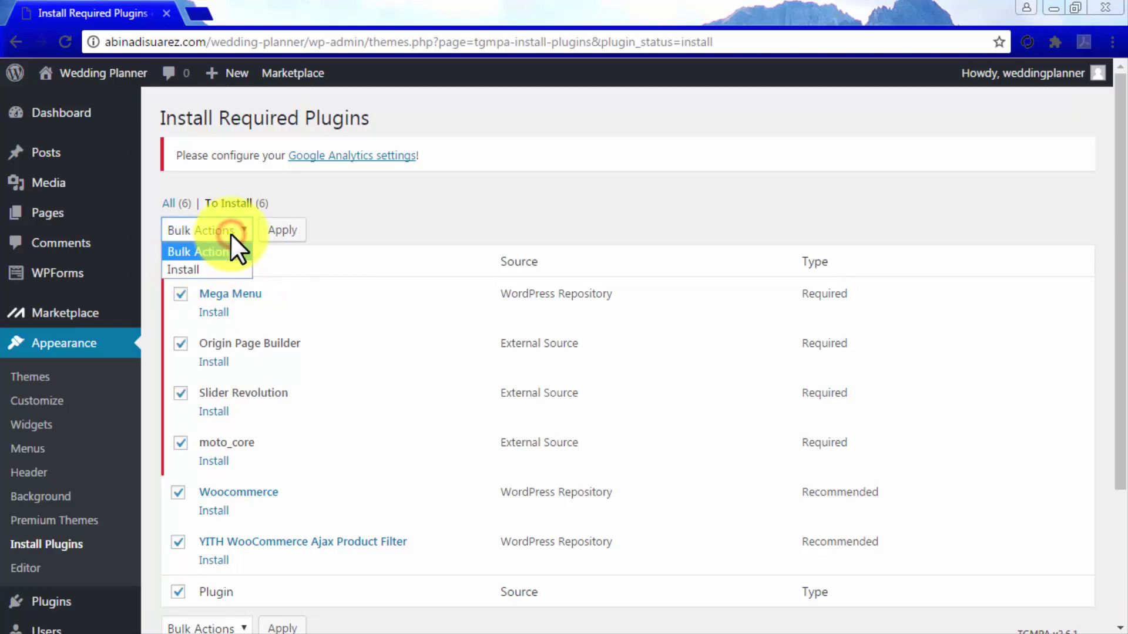
{"action": "left_click", "coordinate": [207, 269]}
{"action": "left_click", "coordinate": [283, 237]}
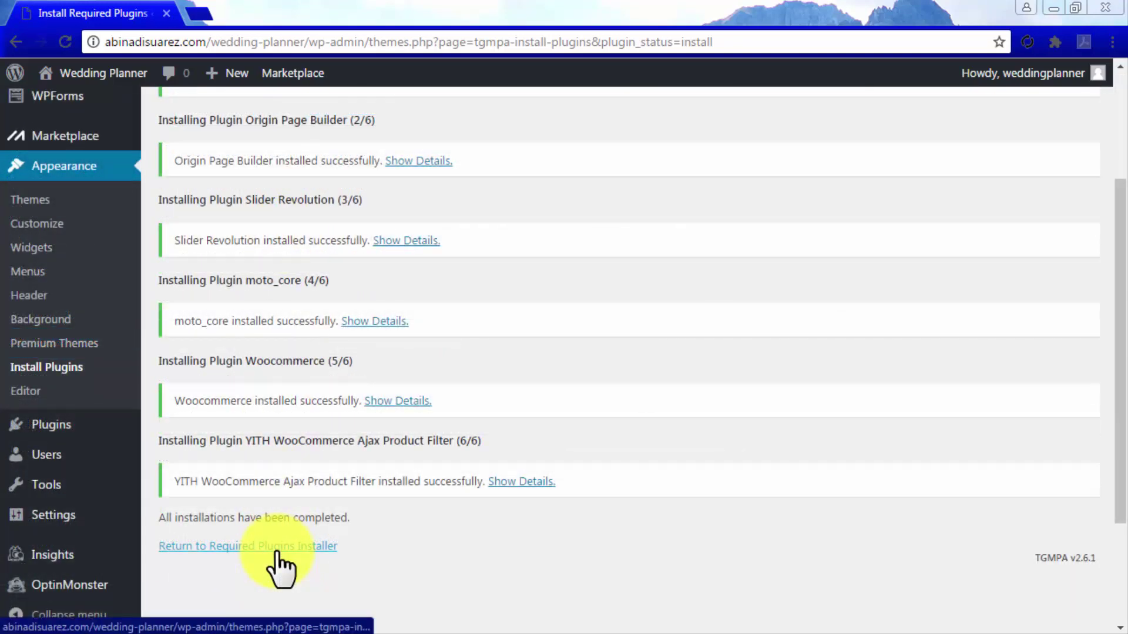
Bulk-activate all six installed MOTO plugins from the Required Plugins Installer
{"action": "left_click", "coordinate": [276, 549]}
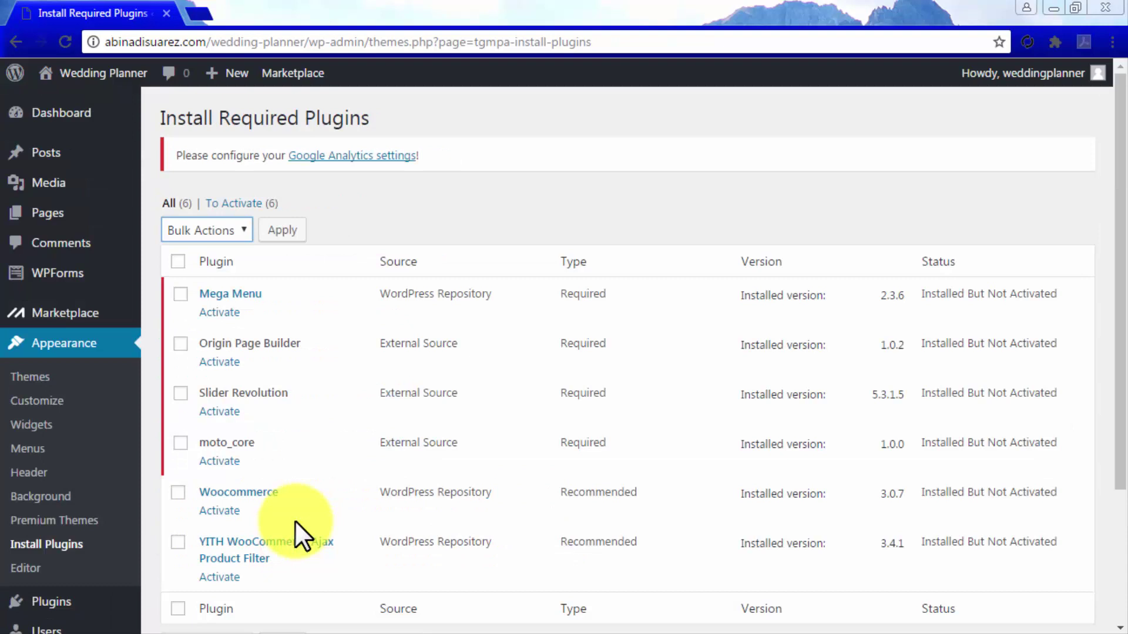
{"action": "left_click", "coordinate": [179, 262]}
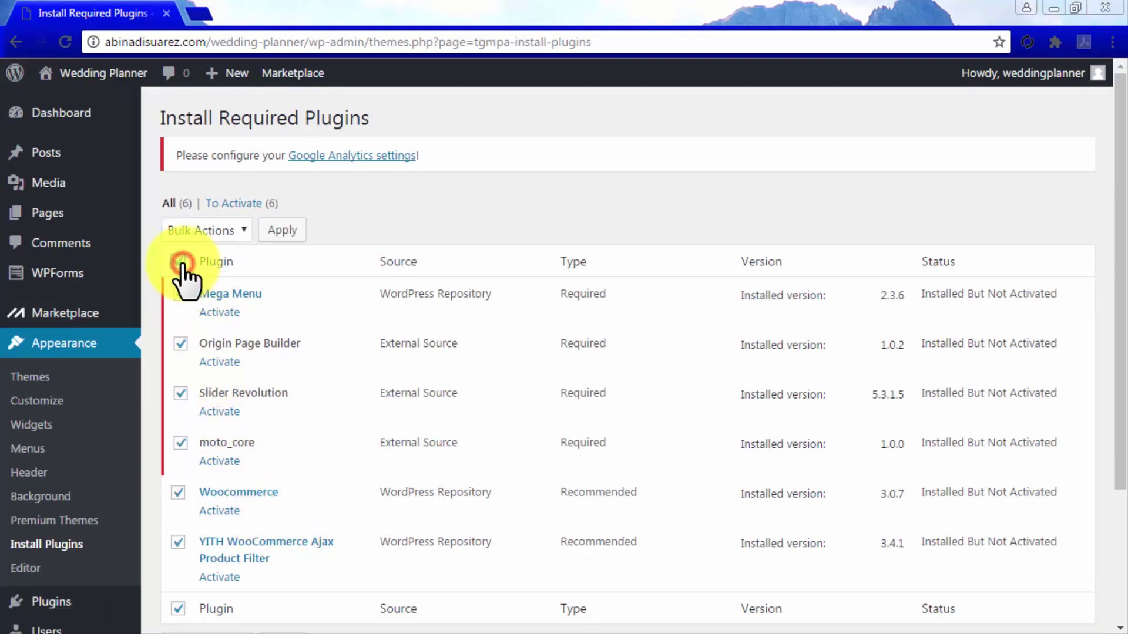
{"action": "left_click", "coordinate": [238, 232]}
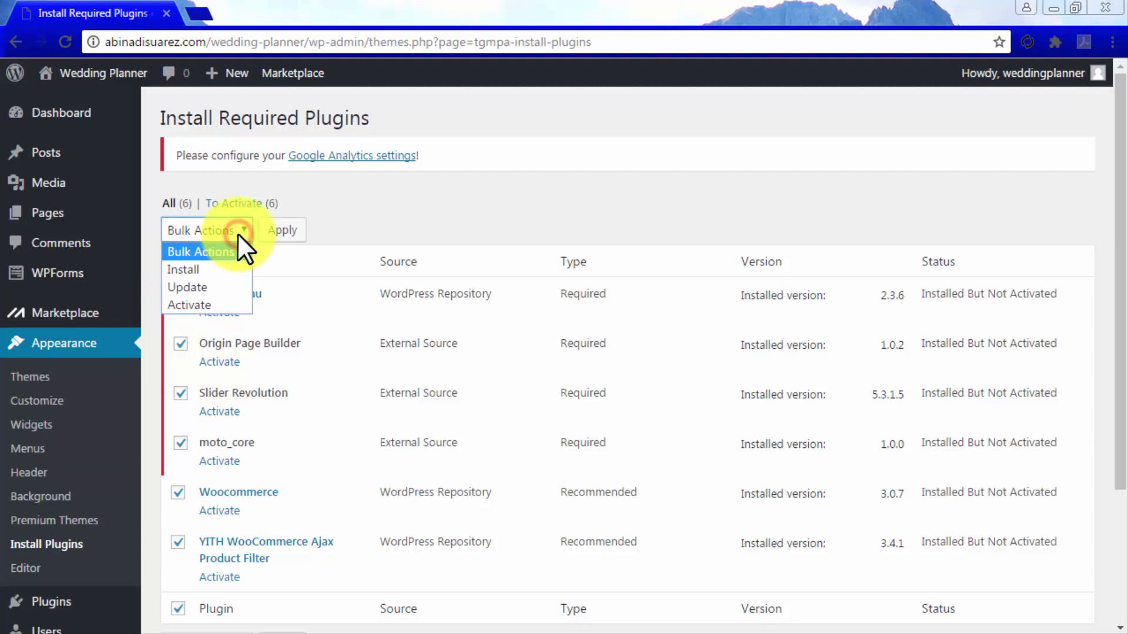
{"action": "left_click", "coordinate": [196, 303]}
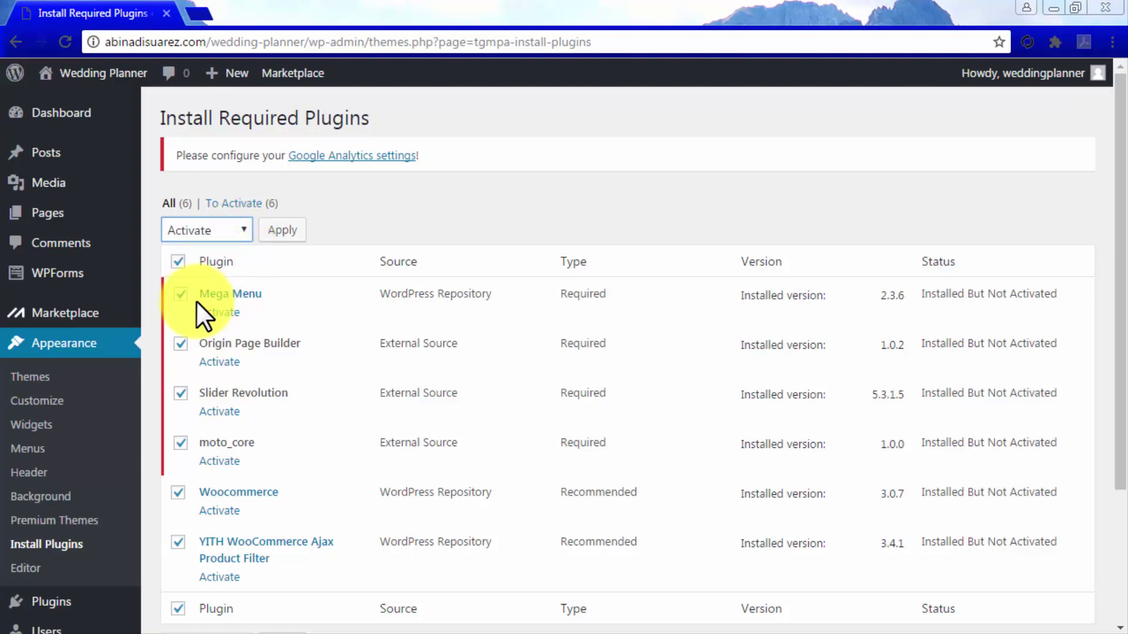
{"action": "left_click", "coordinate": [282, 233]}
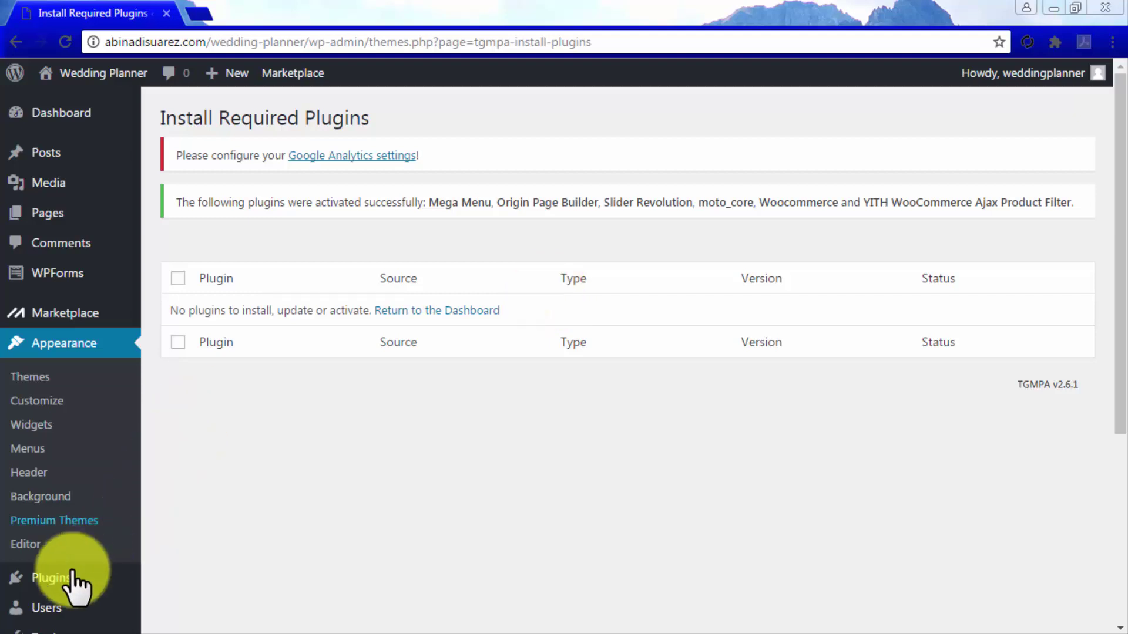
Upload moto-demo-importer.zip as a new plugin, install it and activate it
{"action": "mouse_move", "coordinate": [64, 578]}
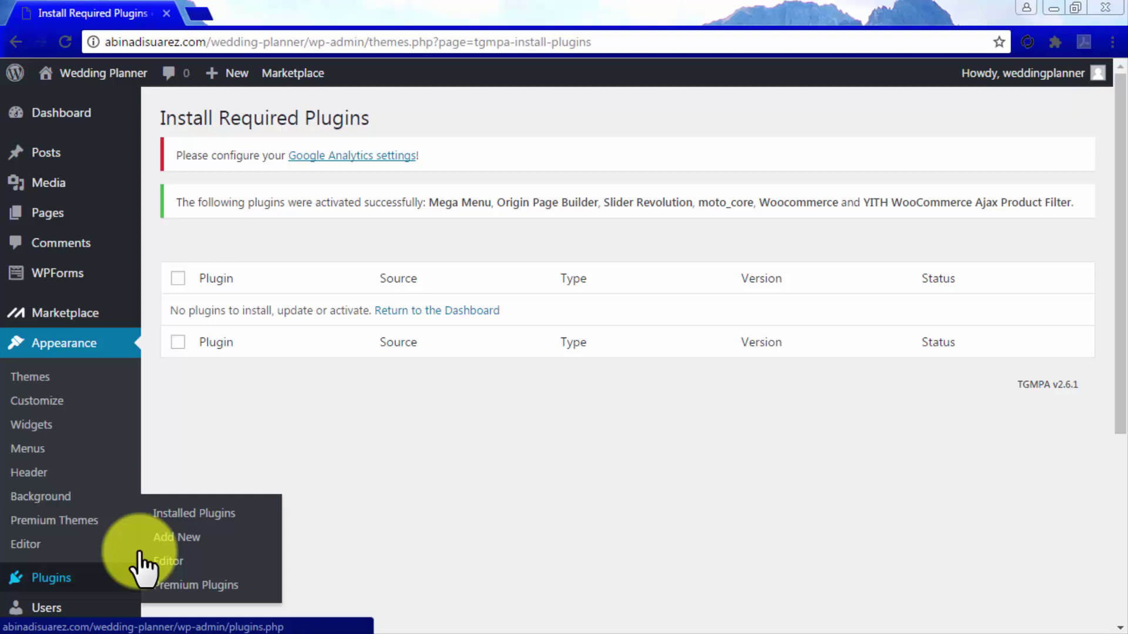
{"action": "left_click", "coordinate": [170, 538]}
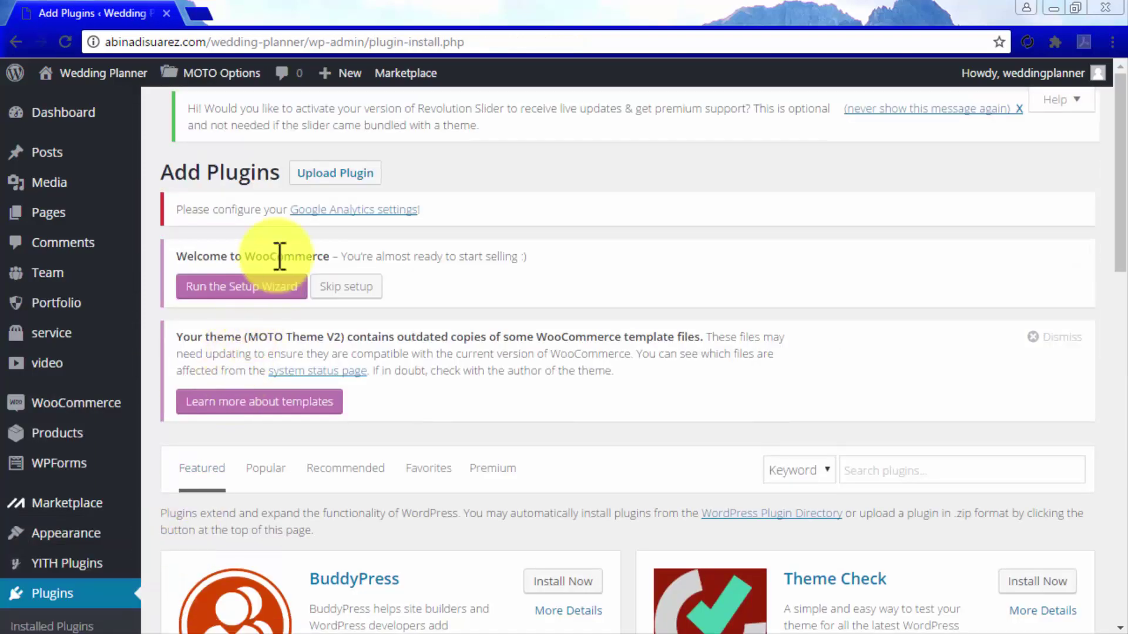
{"action": "left_click", "coordinate": [321, 173]}
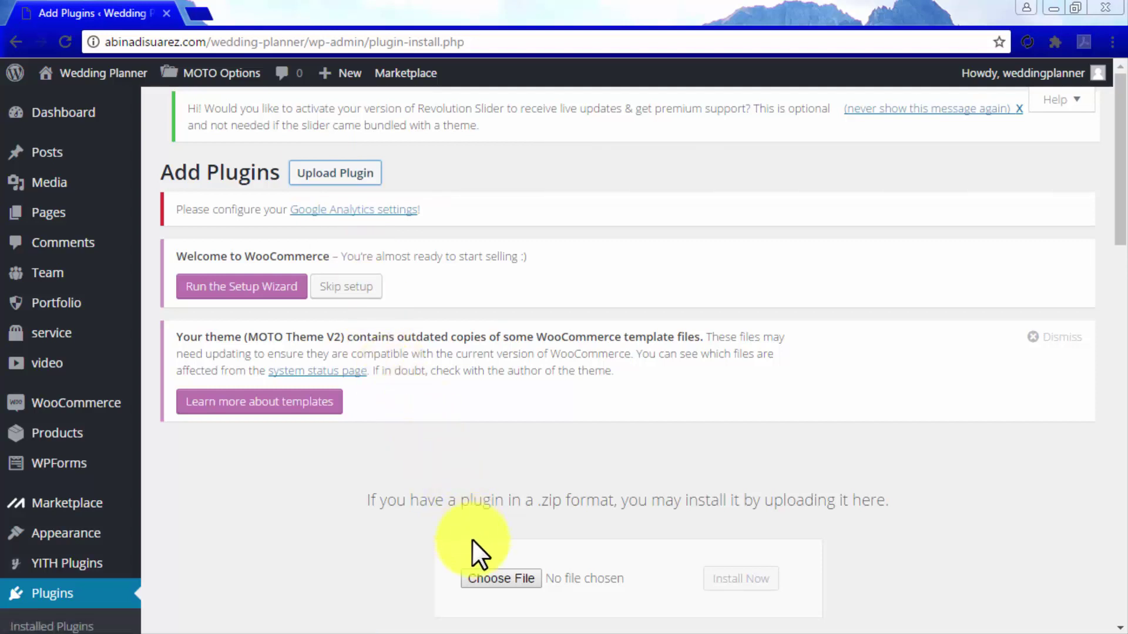
{"action": "left_click", "coordinate": [490, 576]}
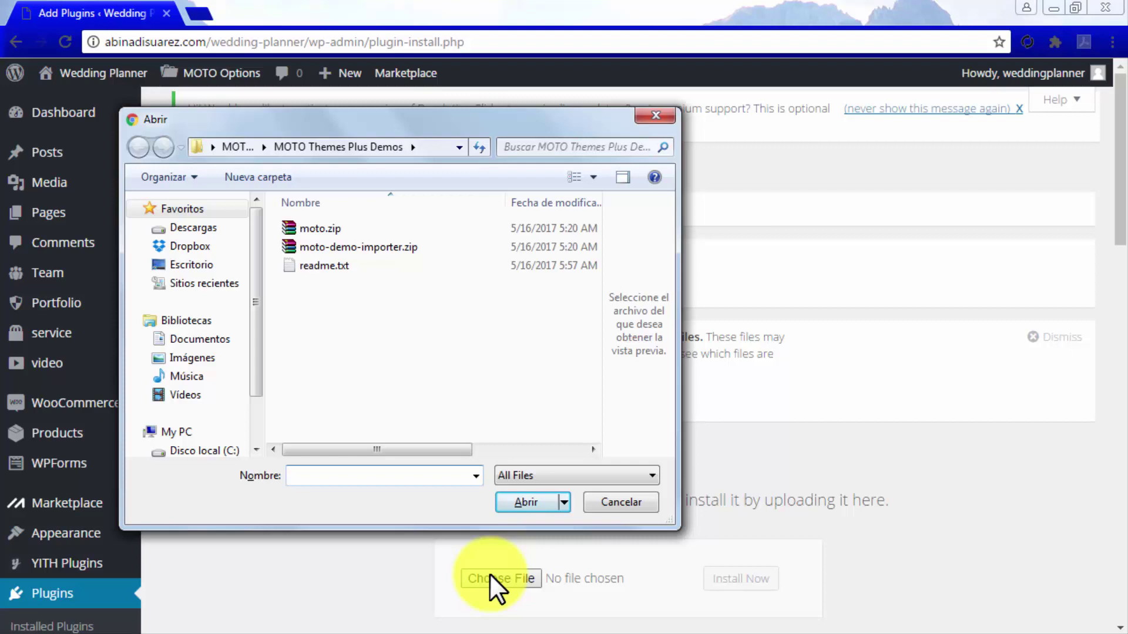
{"action": "double_click", "coordinate": [358, 247]}
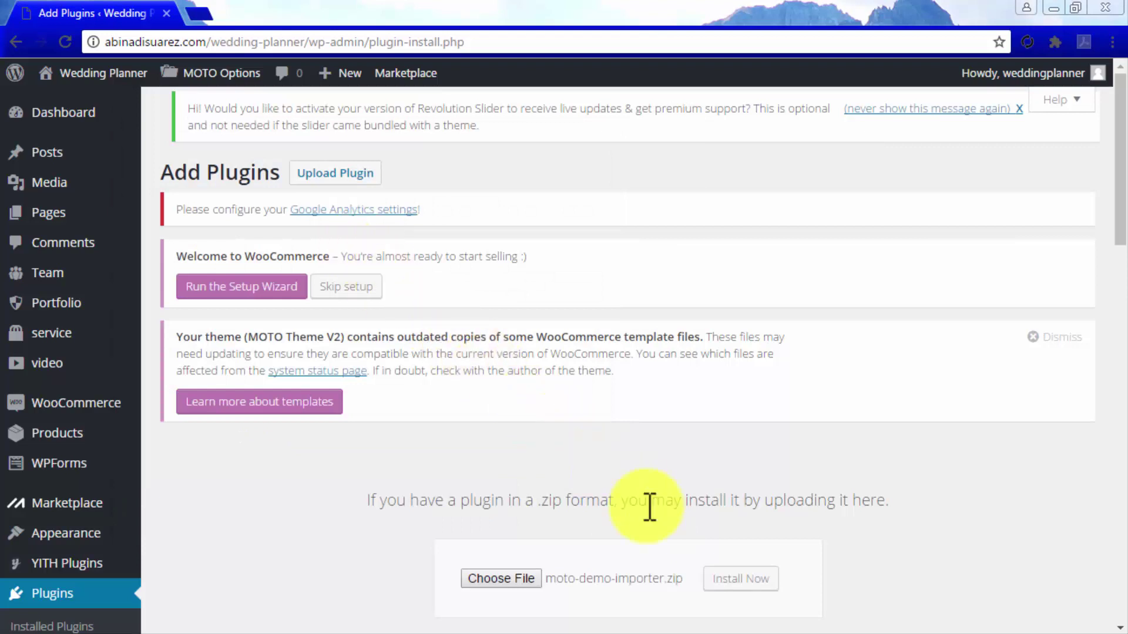
{"action": "left_click", "coordinate": [728, 580]}
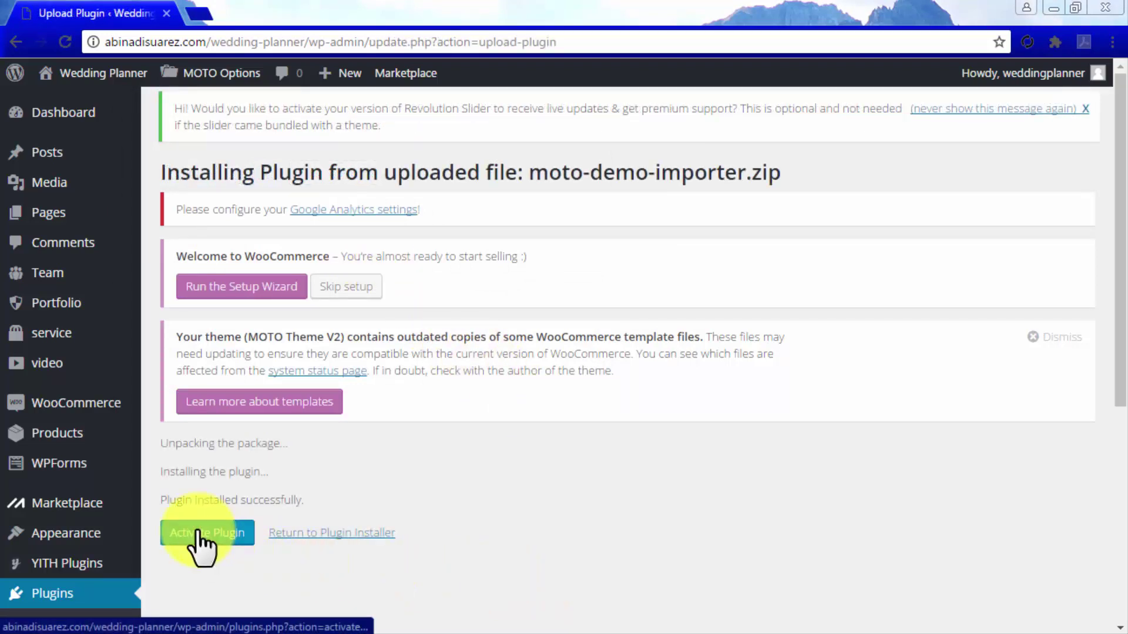
{"action": "left_click", "coordinate": [198, 530]}
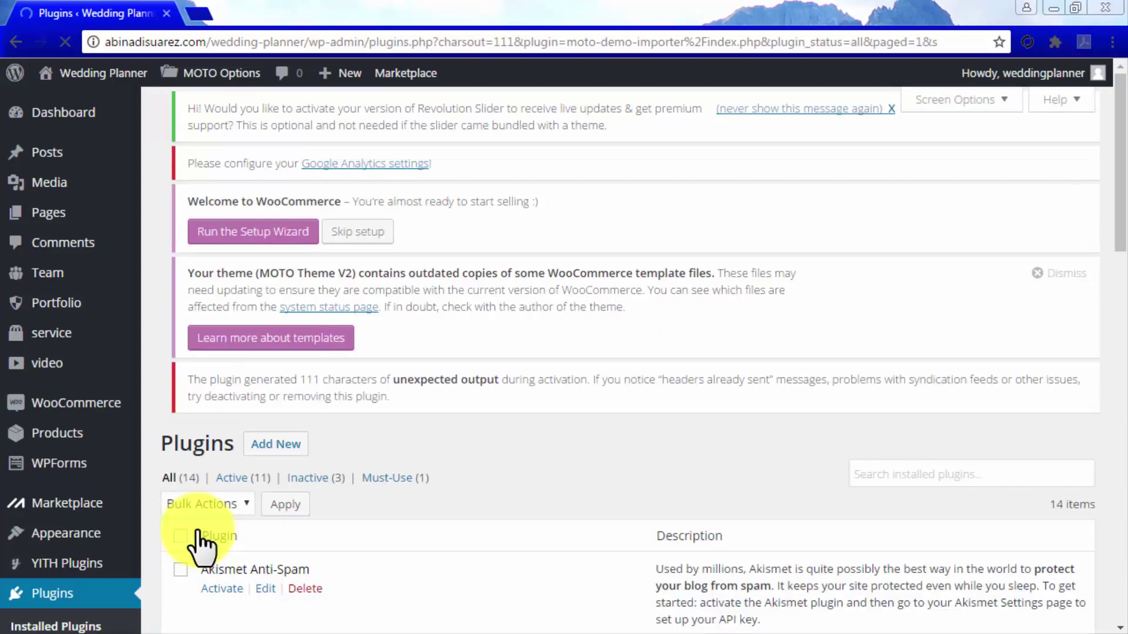